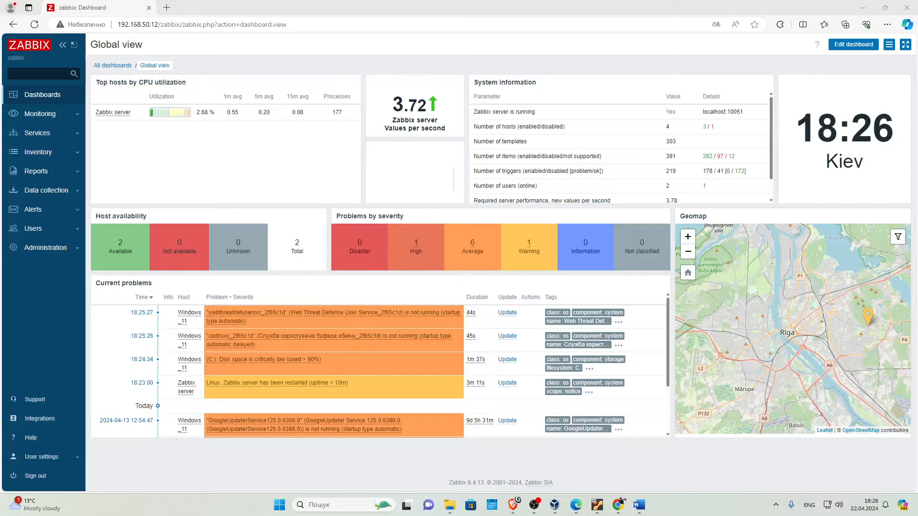
Enable the trigger action "Report problems to Zabbix administrators"
left_click(43, 210)
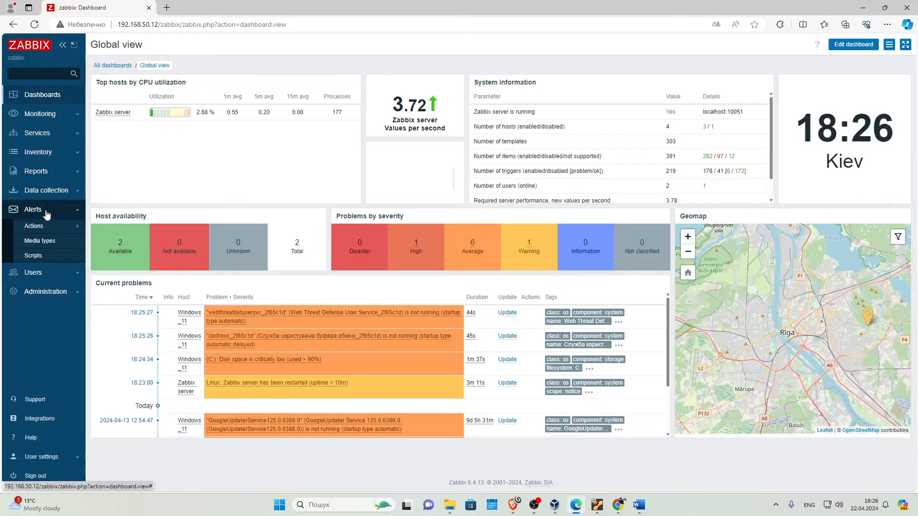
left_click(47, 228)
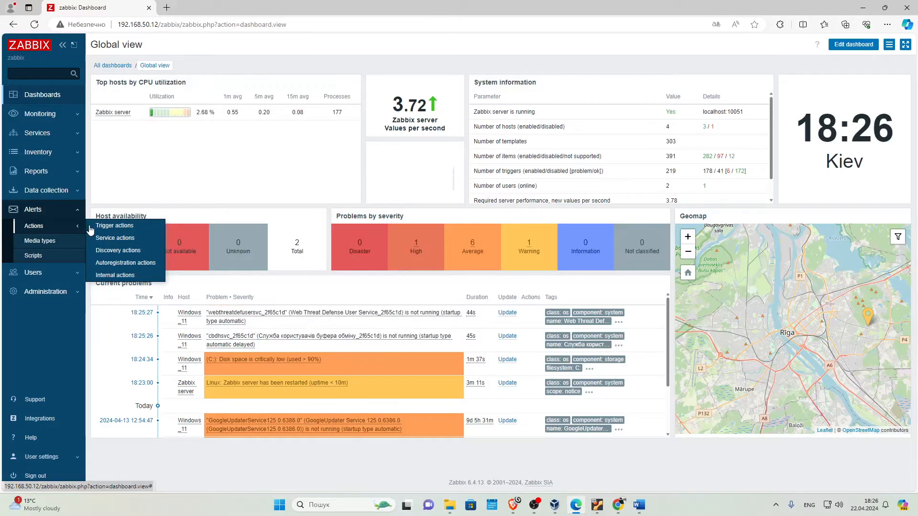
left_click(115, 227)
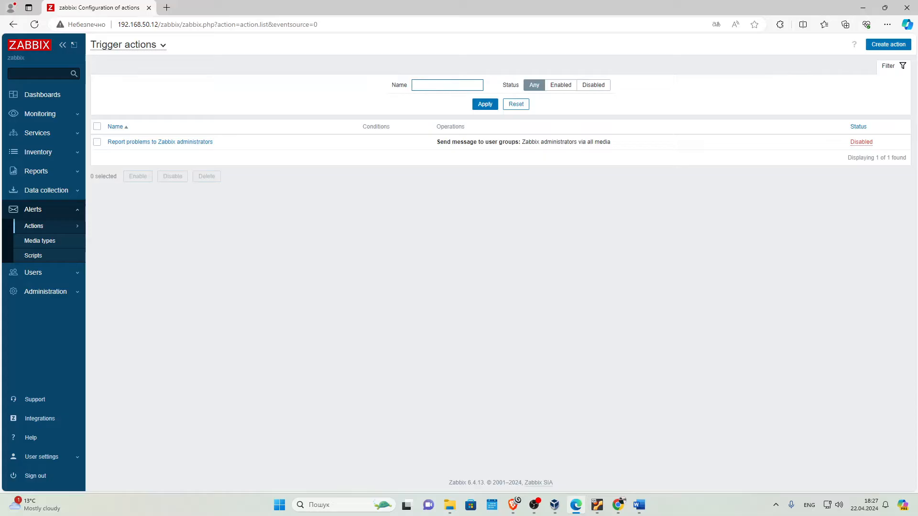
key("alt+Tab")
left_click(98, 142)
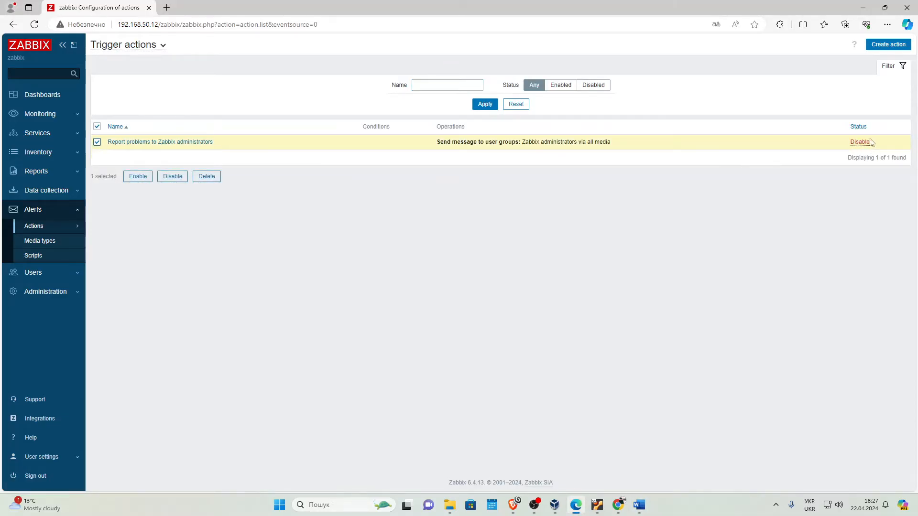
left_click(137, 176)
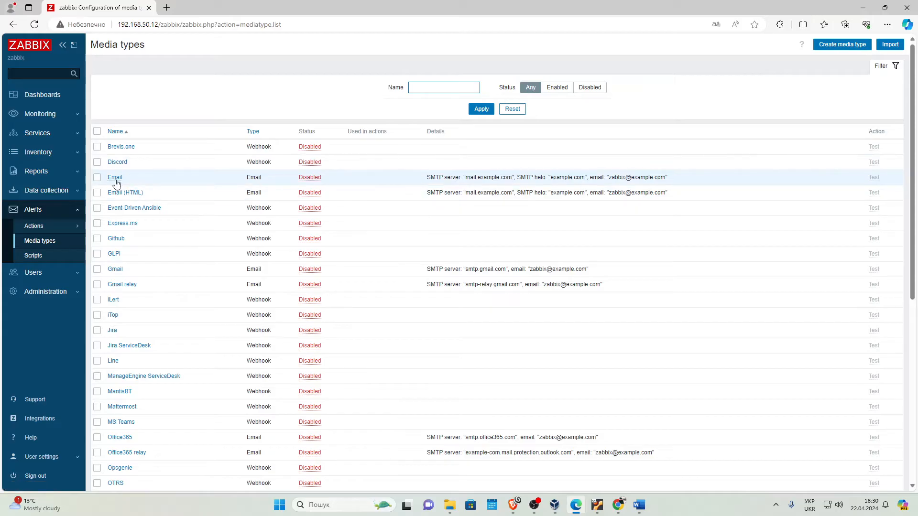
Start creating a new alert media type named Zabbix_Email with the type Email
left_click(97, 177)
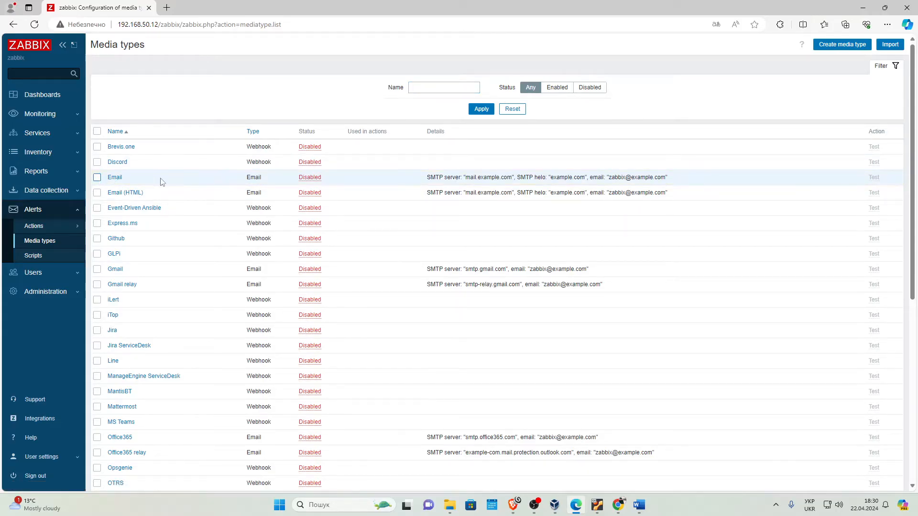
left_click(842, 44)
type("Я")
key("BackSpace")
key("alt+shift")
type("Zabbix")
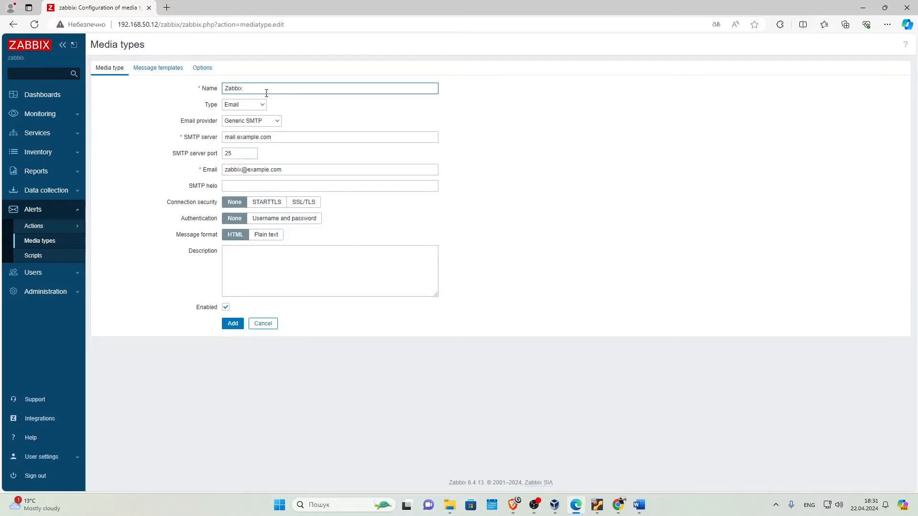
type("_Email")
left_click(262, 106)
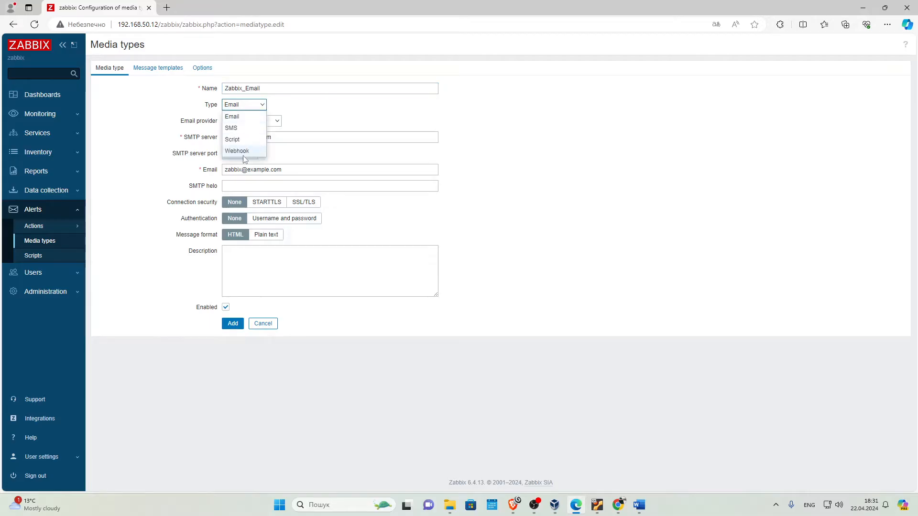
left_click(232, 116)
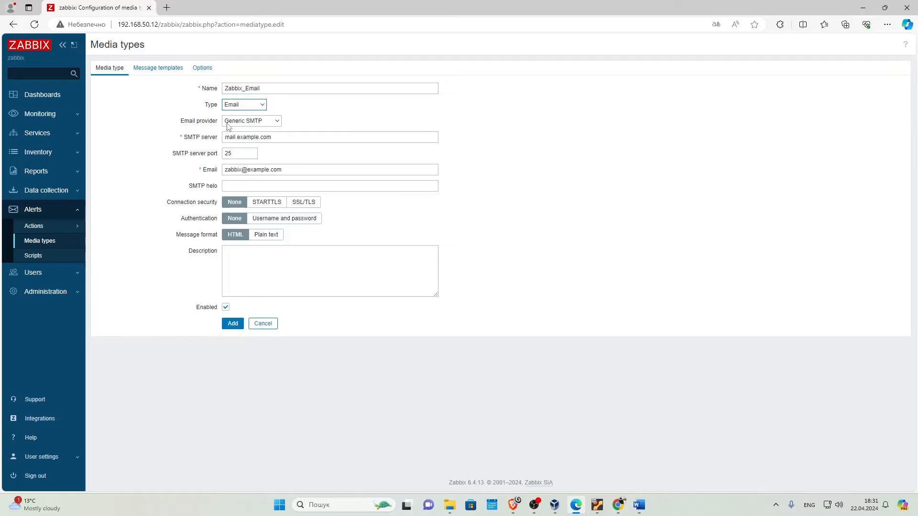
left_click(266, 123)
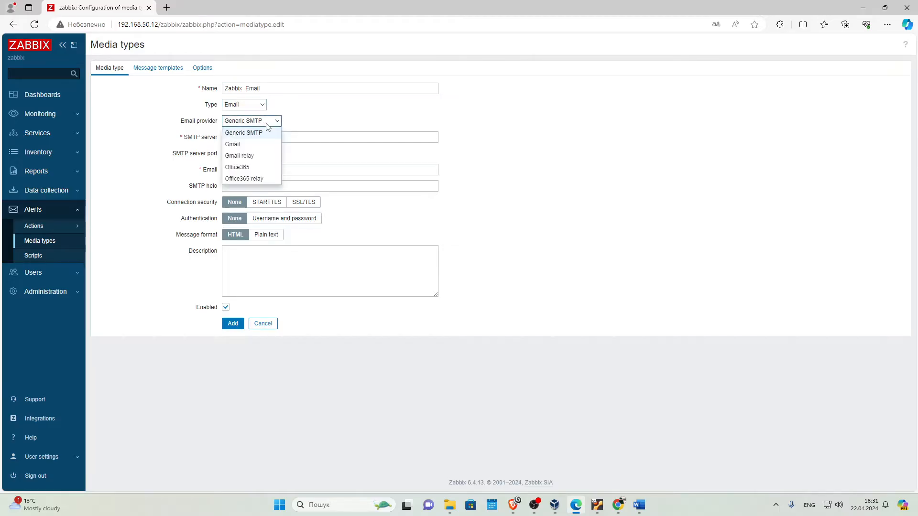
left_click(238, 146)
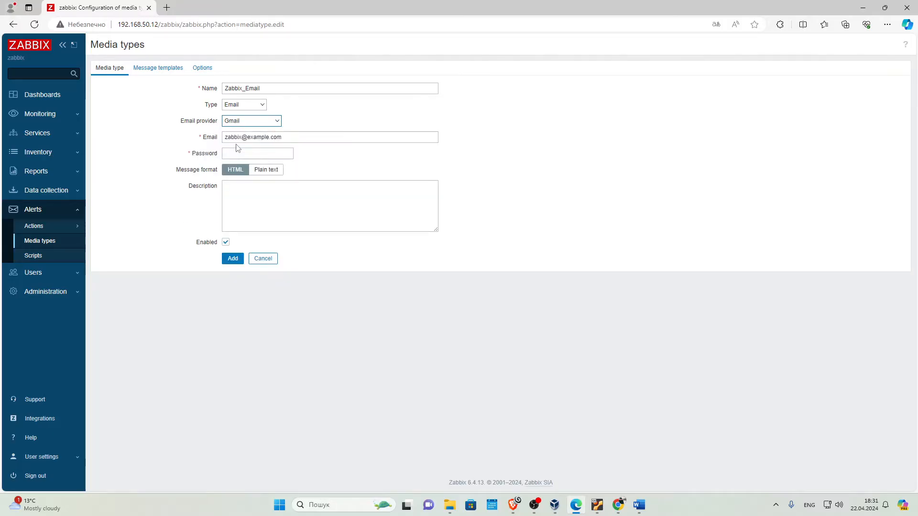
left_click(258, 122)
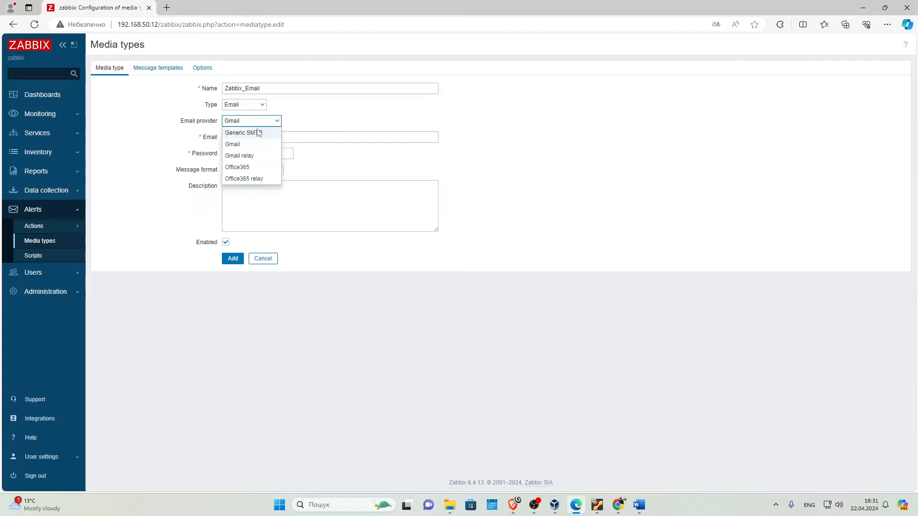
left_click(257, 132)
Set the SMTP server to smtp.gmail.com and its port to 465, and fill in the sender's email address
left_click_drag(271, 137, 225, 135)
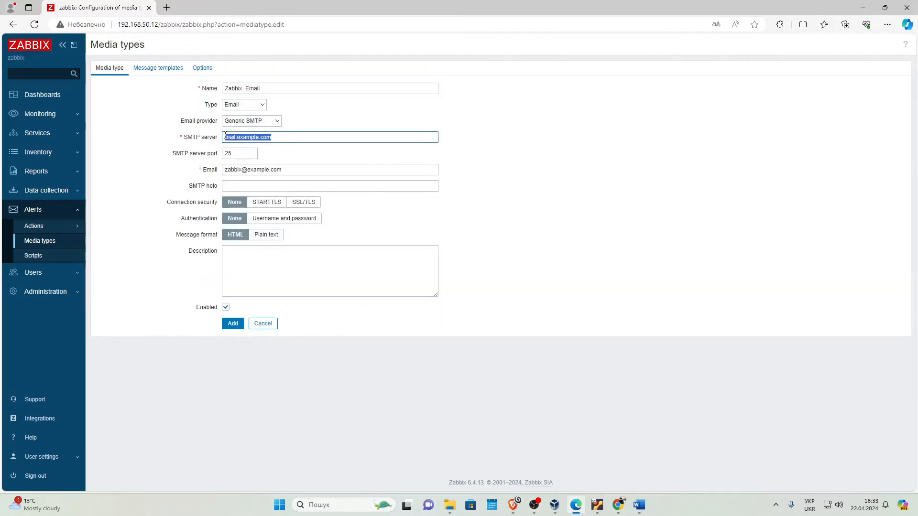
type("smtp.gmail.com")
key("Tab")
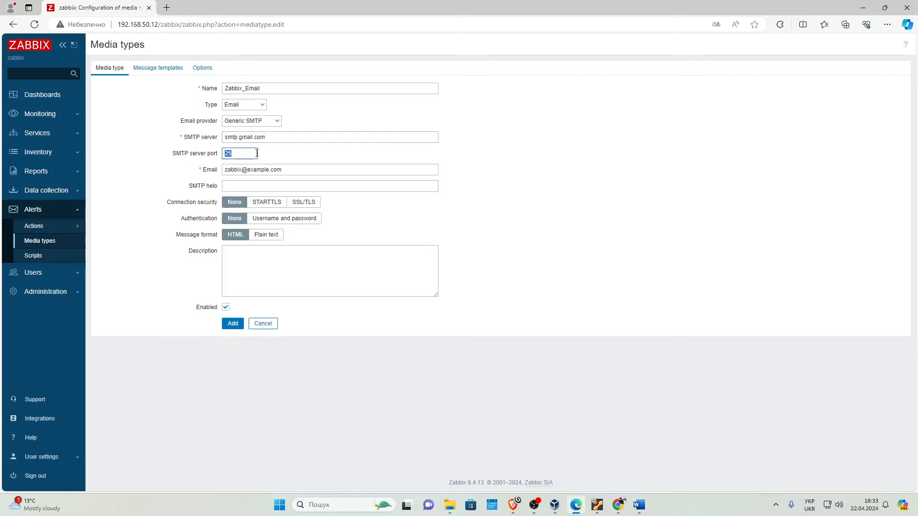
type("465")
left_click_drag(285, 169, 223, 170)
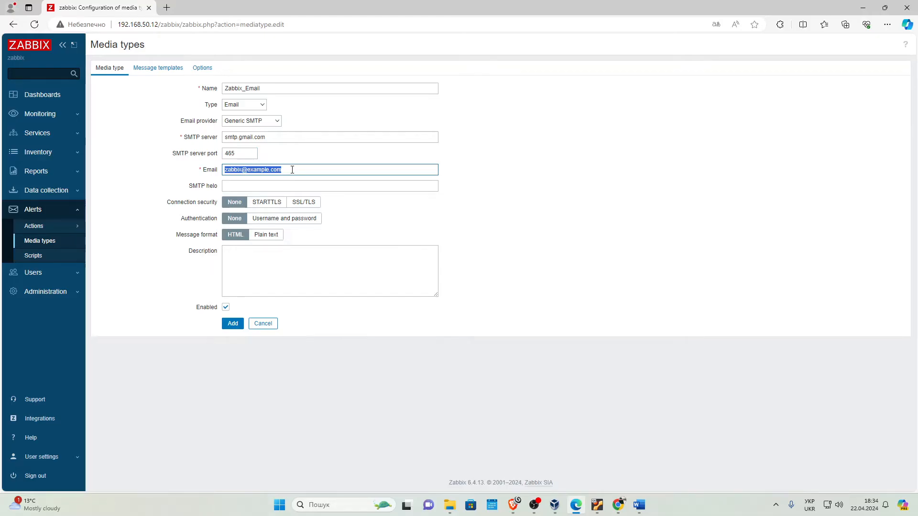
key("ctrl+v")
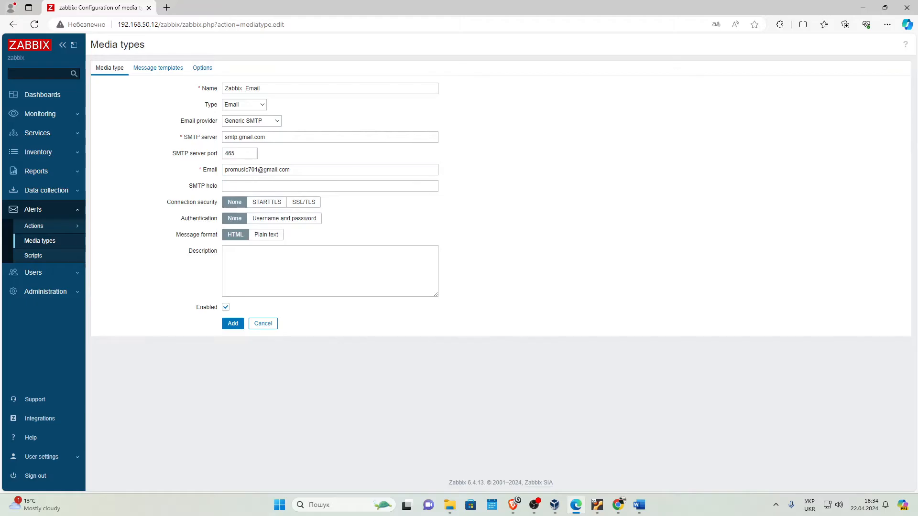
Set the SMTP helo to gmail.com and the connection security to SSL/TLS
left_click_drag(266, 137, 240, 138)
key("ctrl+c")
left_click(239, 185)
key("ctrl+v")
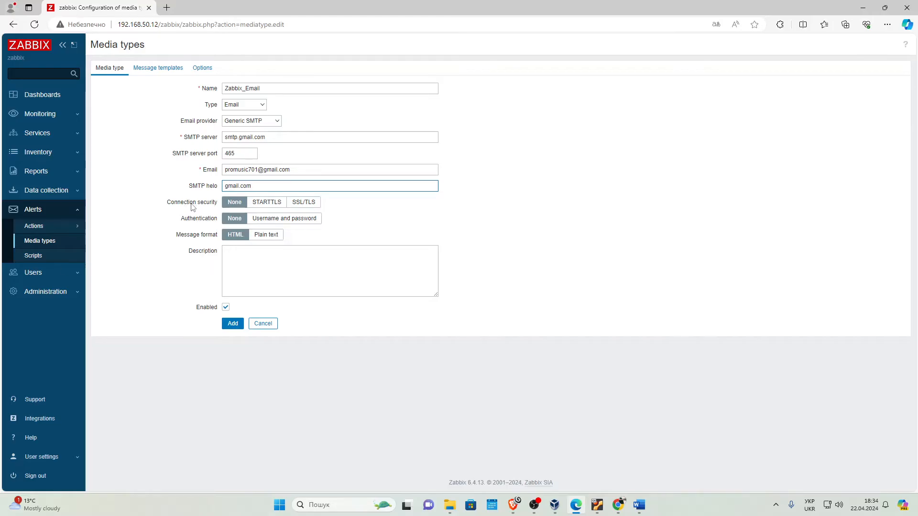
left_click(306, 204)
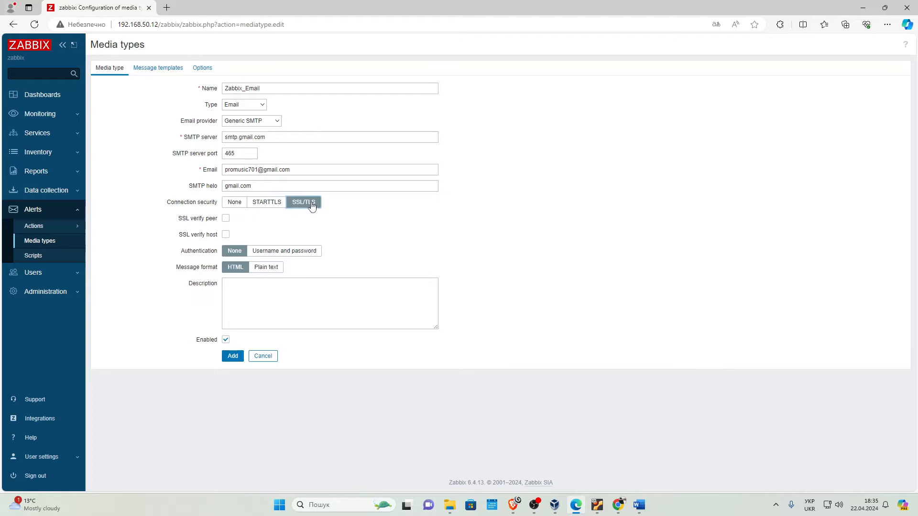
Choose authentication by username and password and enter the sender's email address as the username
left_click(271, 254)
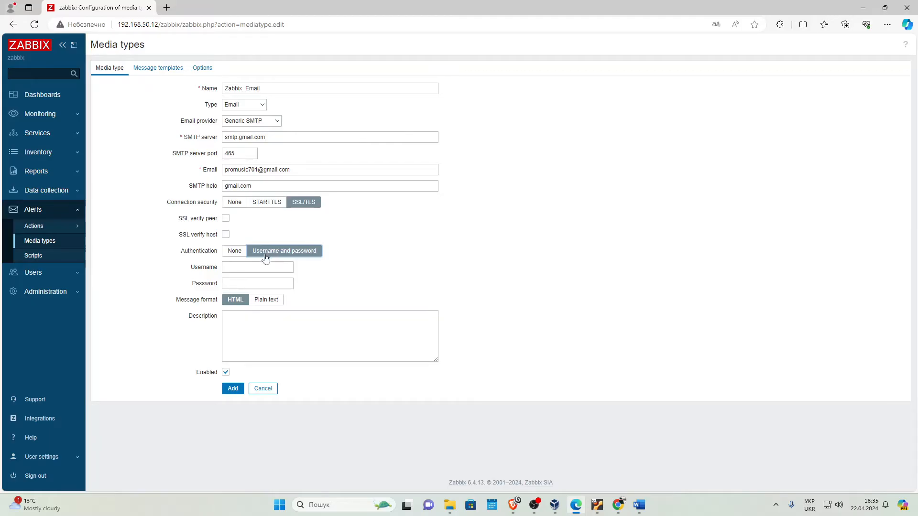
triple_click(273, 172)
key("ctrl+c")
left_click(241, 269)
key("ctrl+v")
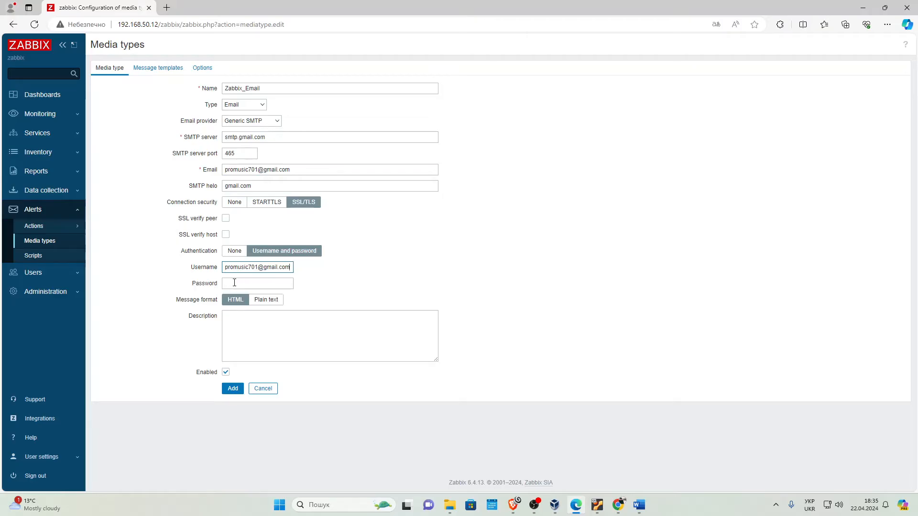
left_click(234, 284)
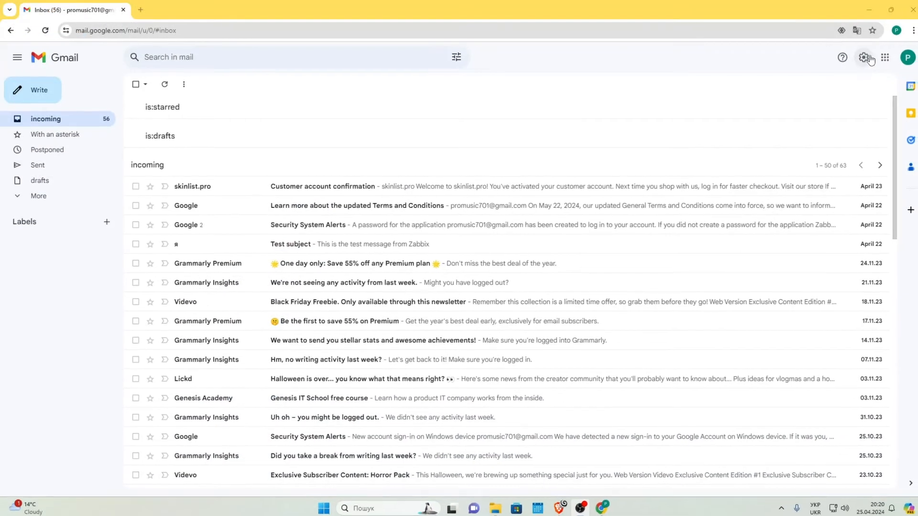
Switch to Gmail and open its Forwarding and POP/IMAP settings
left_click(865, 58)
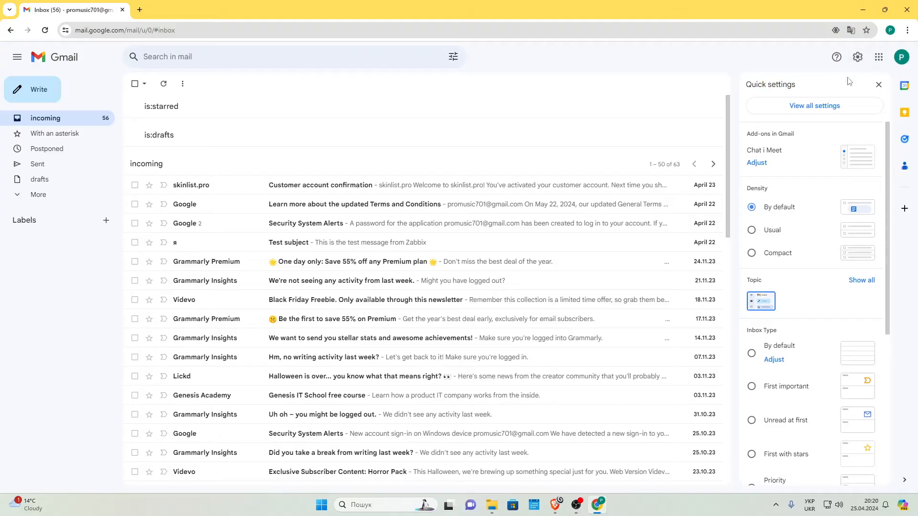
left_click(816, 107)
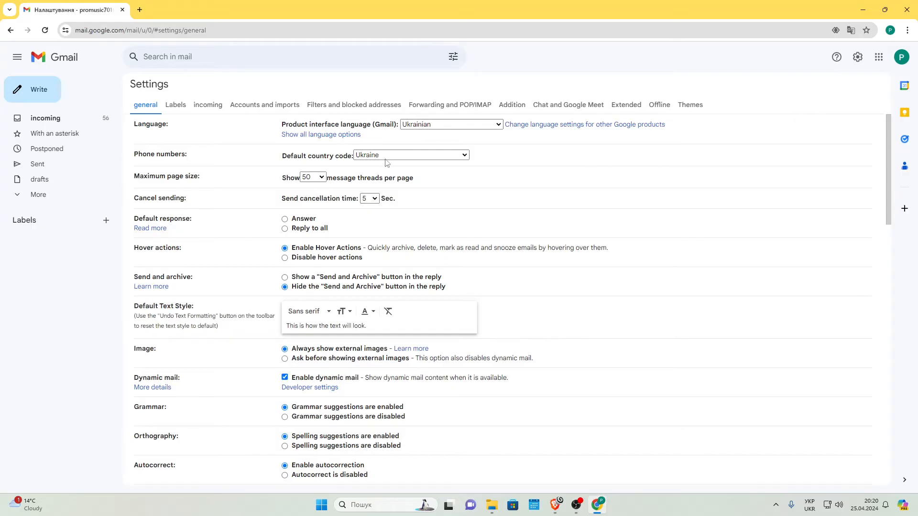
left_click(463, 107)
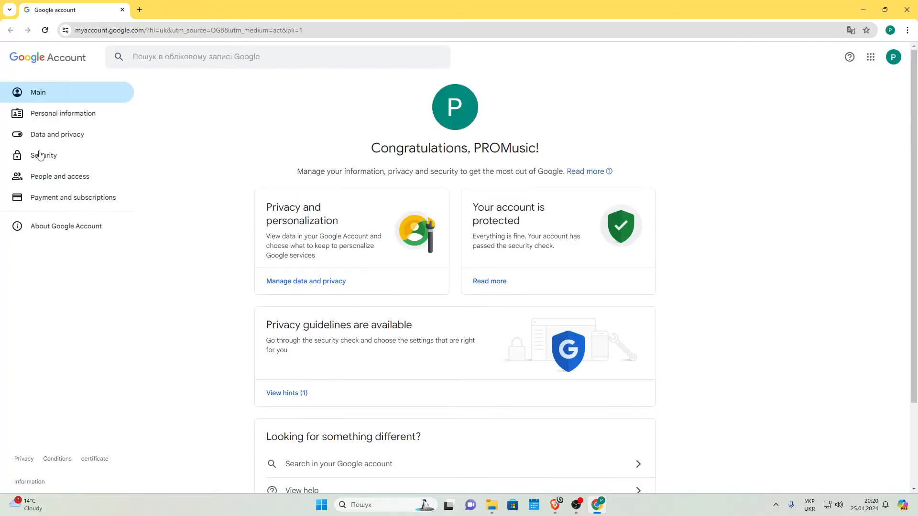
In the Google Account security section, search for "паро" and open Application passwords
left_click(43, 157)
left_click(196, 57)
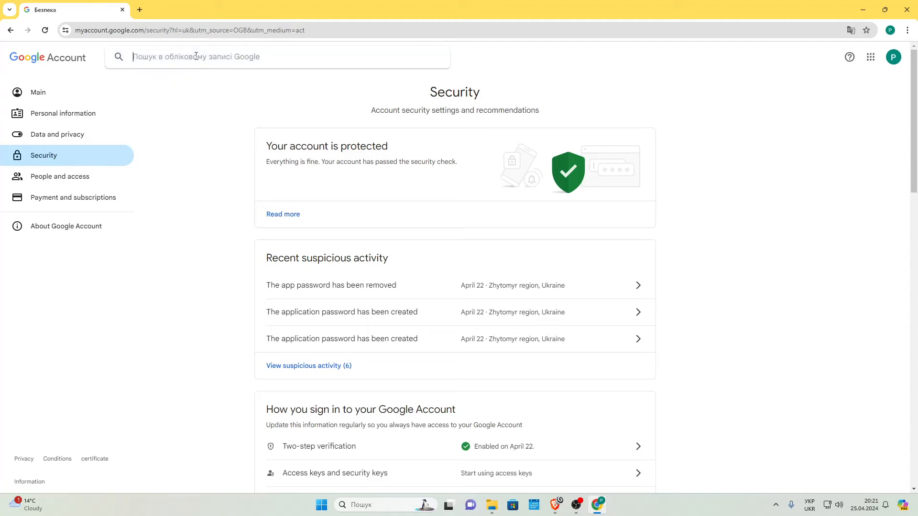
type("паро")
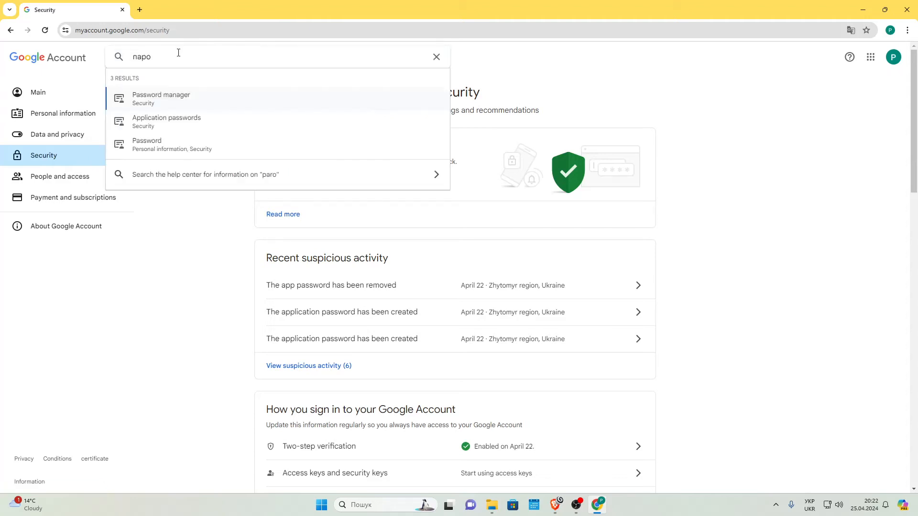
left_click(165, 124)
Create an application password named Zabbix_Email, select the generated password and close its dialog
left_click(305, 297)
type("Zabbix")
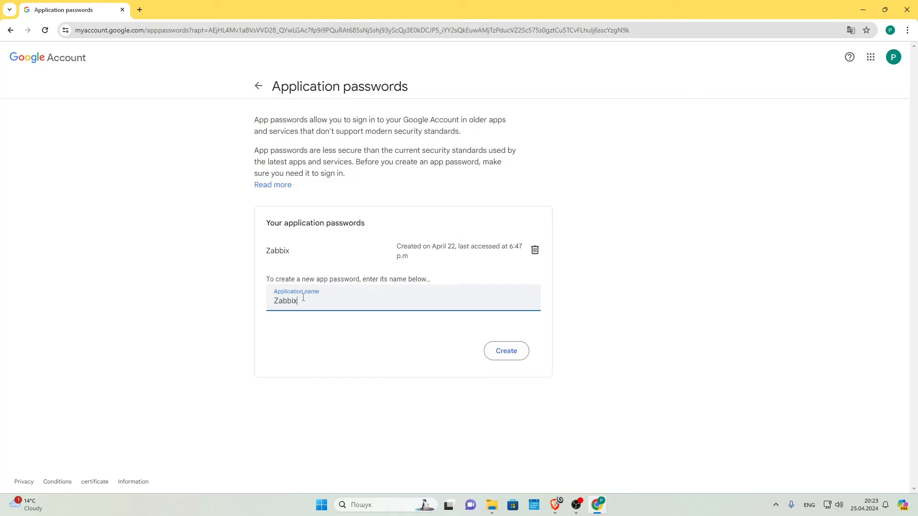
type("_Email")
left_click(508, 354)
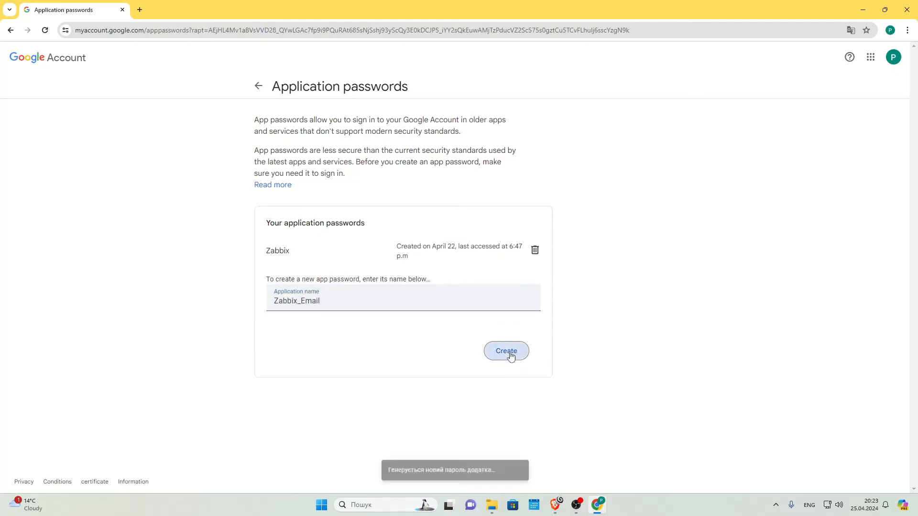
left_click_drag(393, 234, 545, 236)
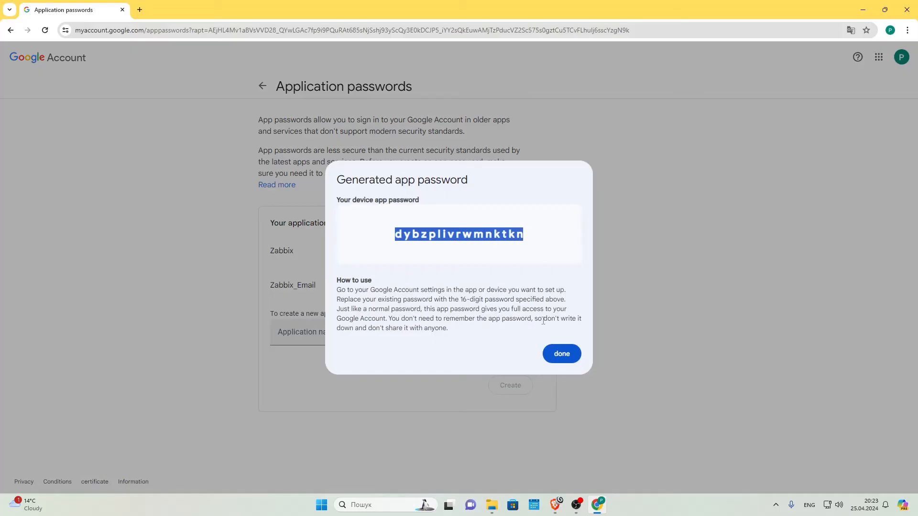
left_click(560, 354)
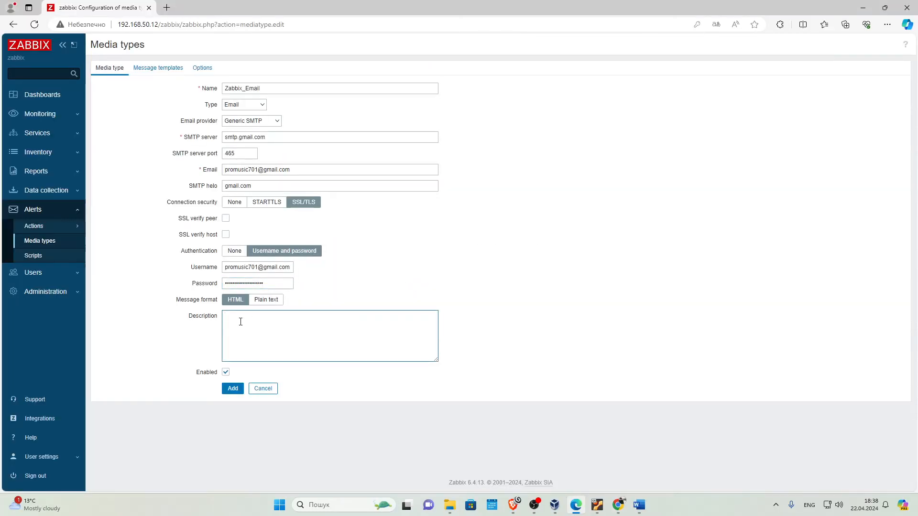
In Zabbix, enter Zabbix_Email as the media type's description and add the media type
type("abbix_Email")
left_click(233, 388)
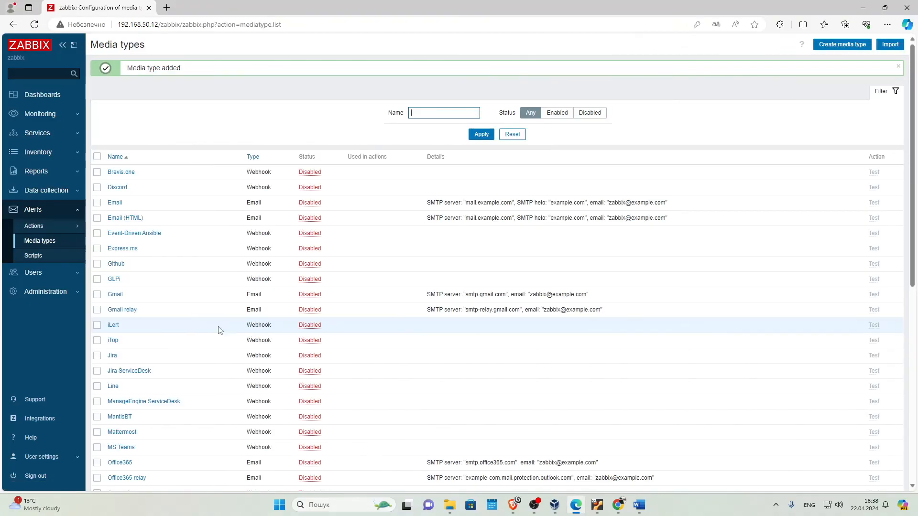
Test the Zabbix_Email media type by sending the default test message to the recipient's email address
scroll(220, 327, "down", 10)
left_click(874, 373)
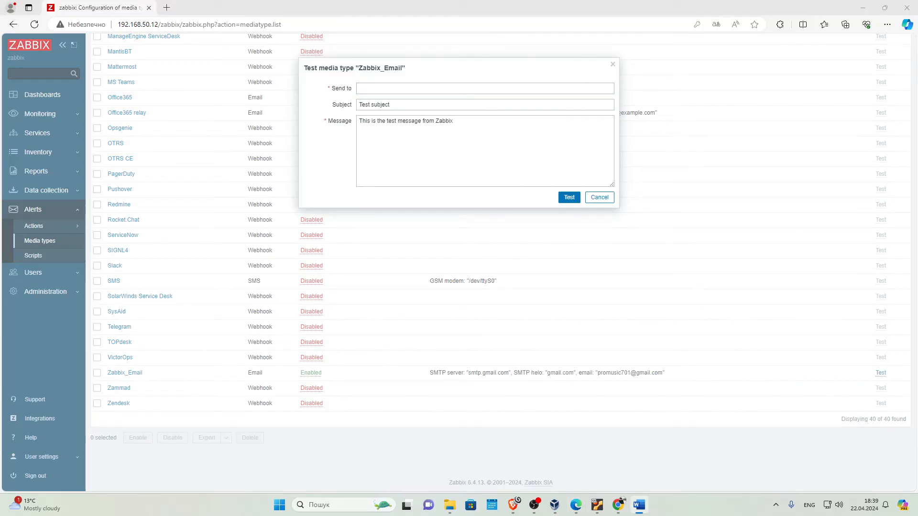
left_click(436, 89)
key("ctrl+v")
left_click(407, 104)
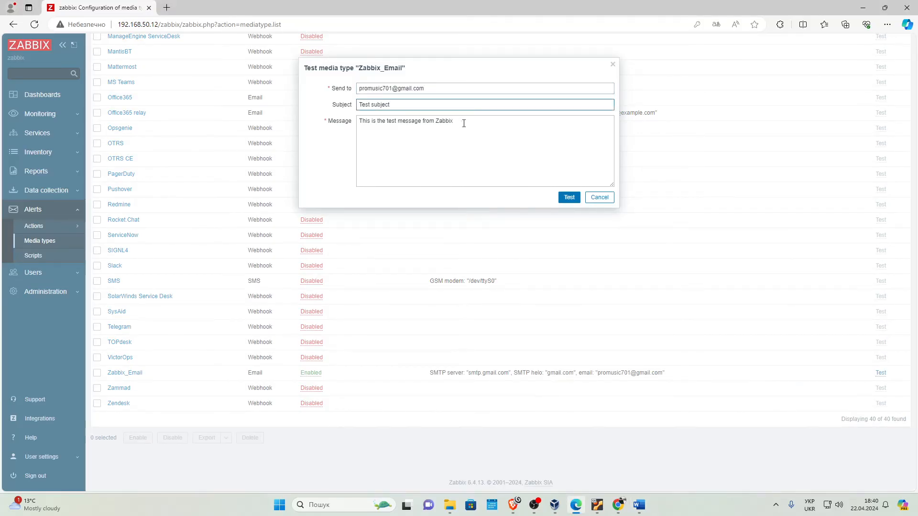
left_click(569, 198)
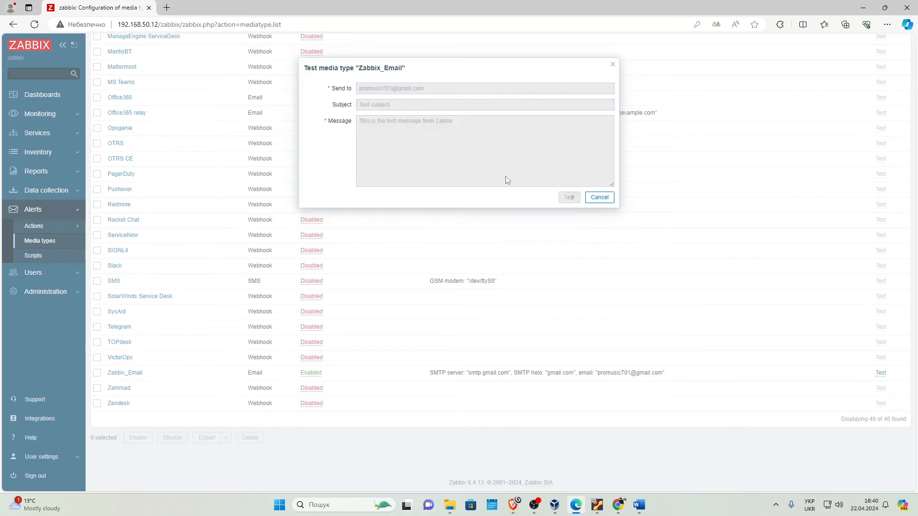
left_click_drag(410, 91, 338, 91)
left_click(408, 97)
left_click_drag(408, 97, 341, 91)
left_click(426, 93)
left_click(348, 115)
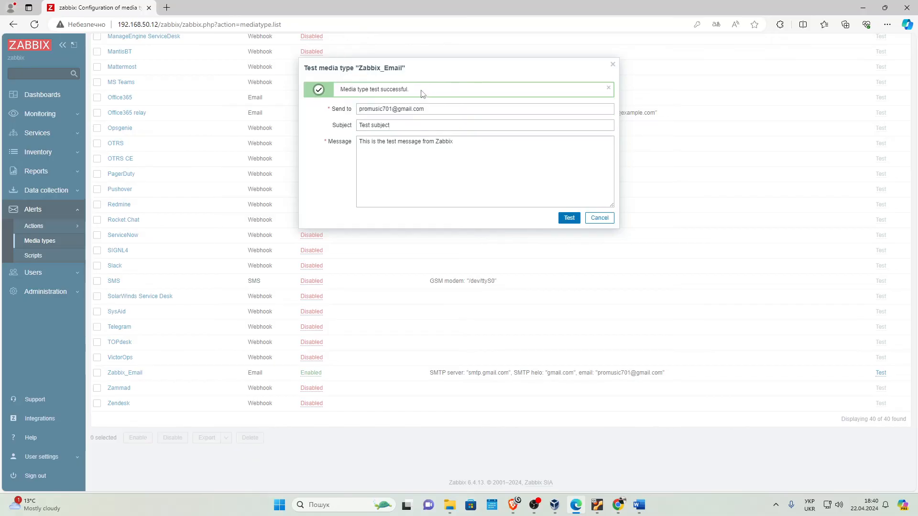
Close the media type test and open the media settings of the Admin user
left_click(33, 273)
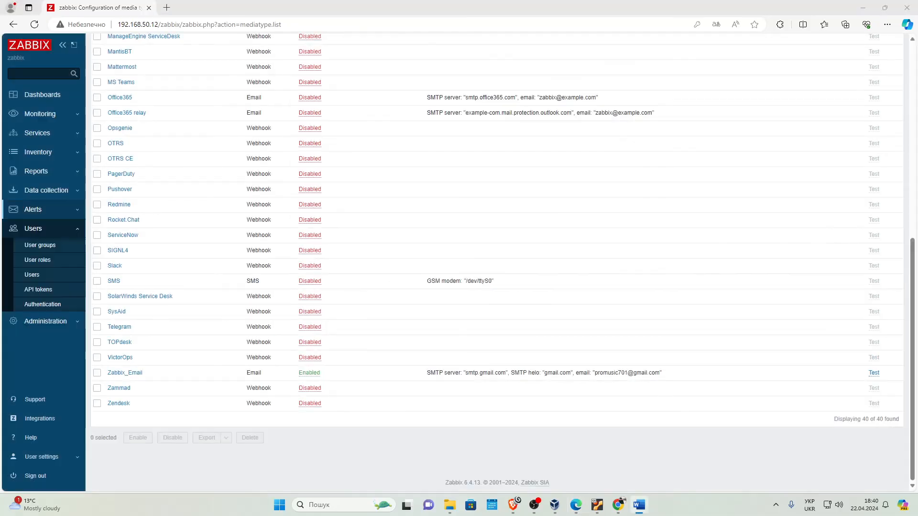
left_click(31, 275)
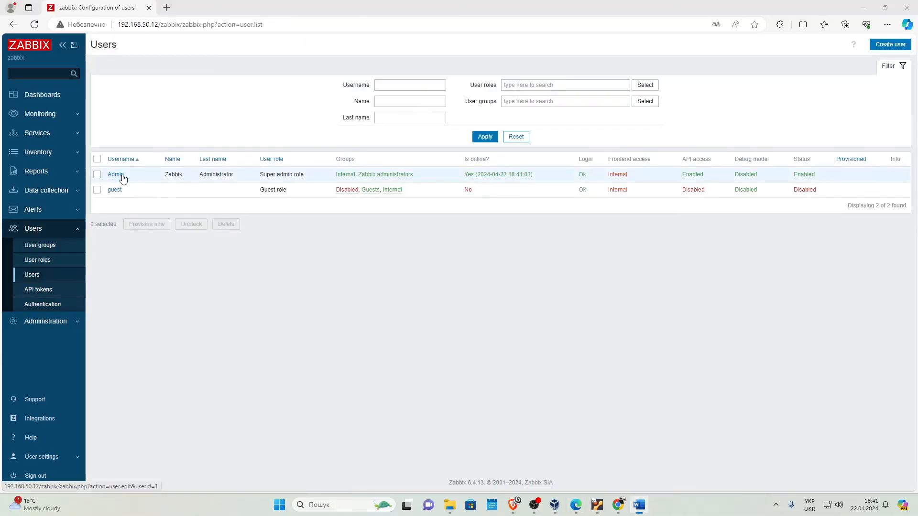
left_click(116, 175)
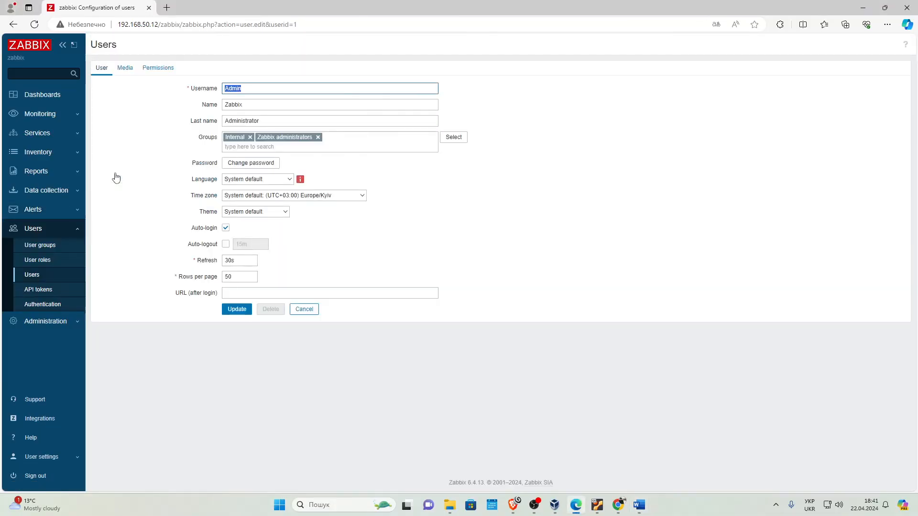
left_click(124, 68)
Start a new media entry of type Zabbix_Email for the Admin user and enter the recipient's email address
left_click(230, 98)
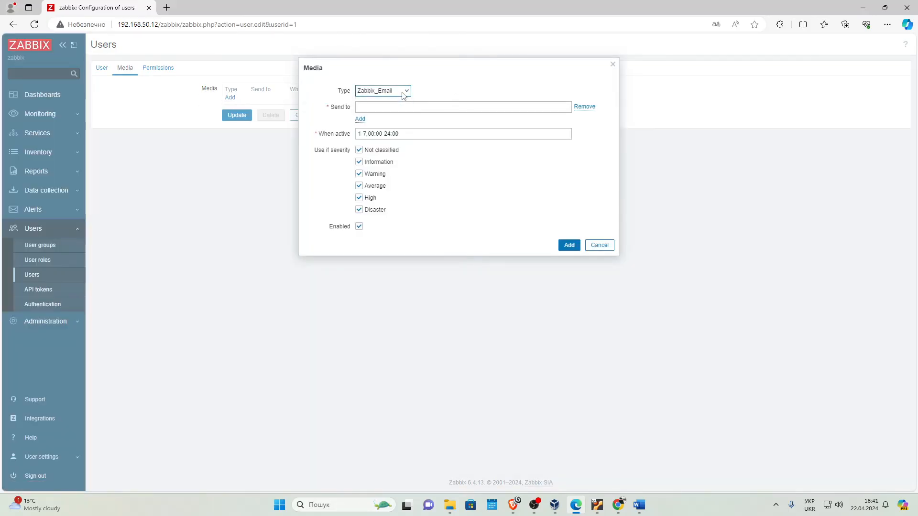
left_click(426, 108)
key("ctrl+v")
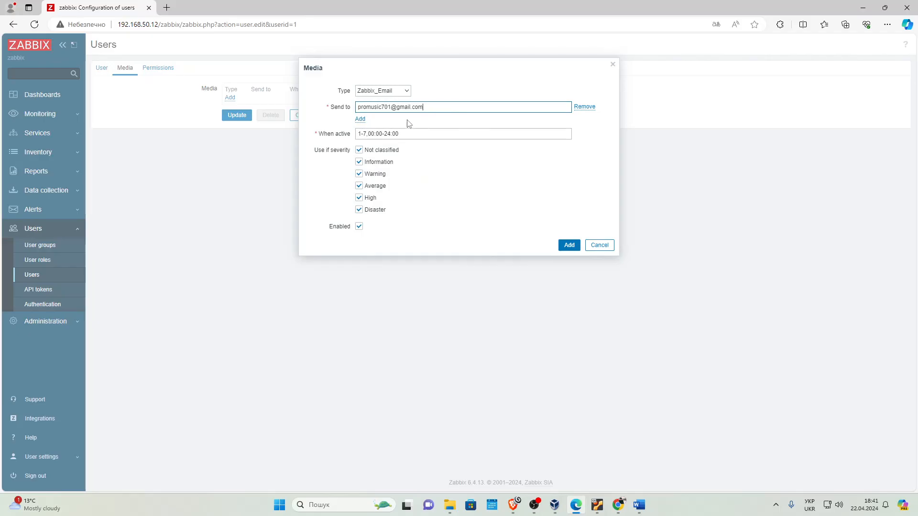
left_click(437, 123)
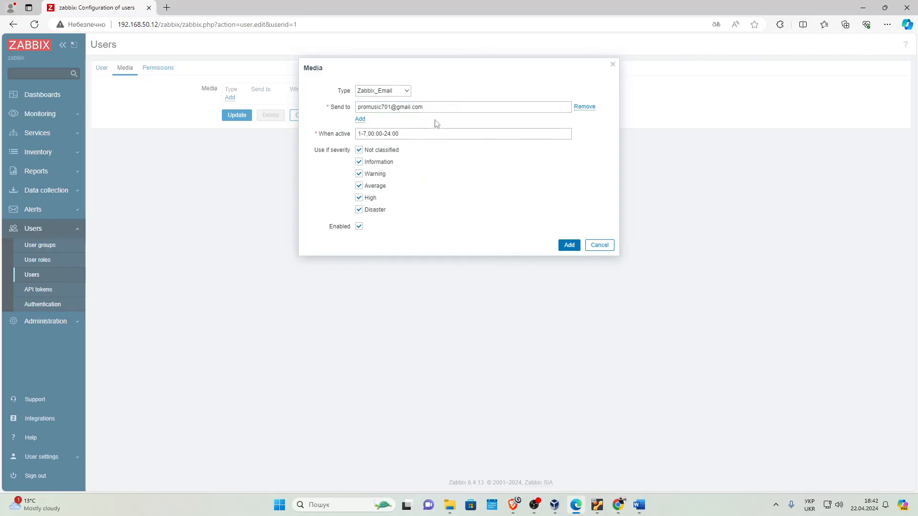
left_click(410, 135)
left_click_drag(359, 134, 400, 135)
left_click(410, 134)
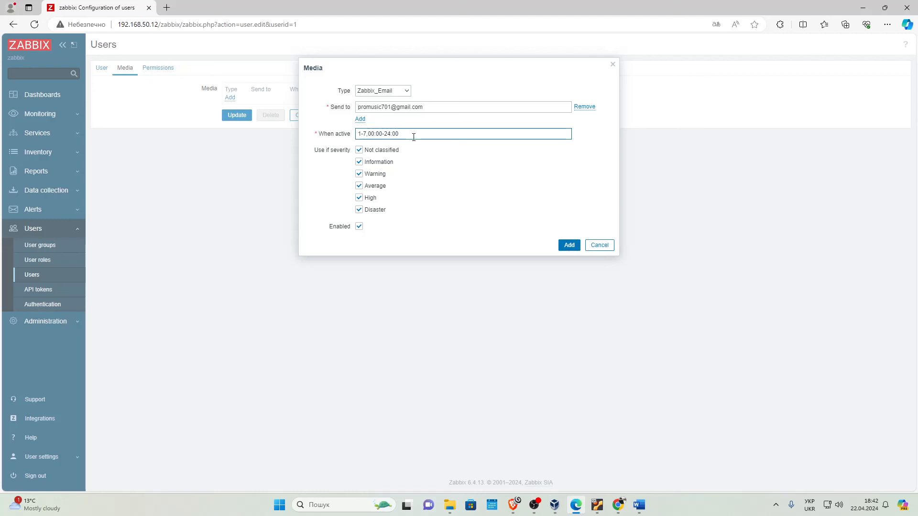
Limit the media entry's severities to Average, High and Disaster, then add it and save the Admin user
left_click(359, 150)
left_click(359, 161)
left_click(359, 174)
left_click(359, 186)
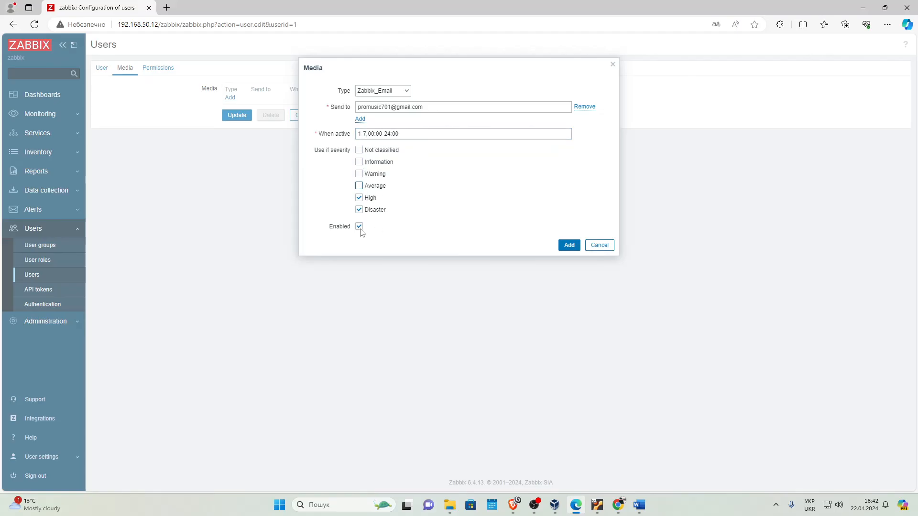
left_click(361, 187)
left_click(569, 245)
left_click(239, 129)
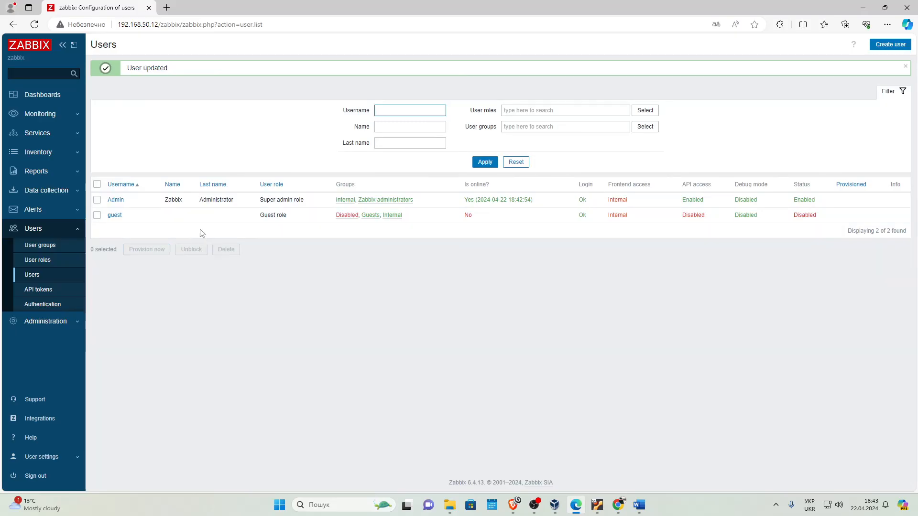
Open the Global view dashboard to check the current problems
left_click(47, 97)
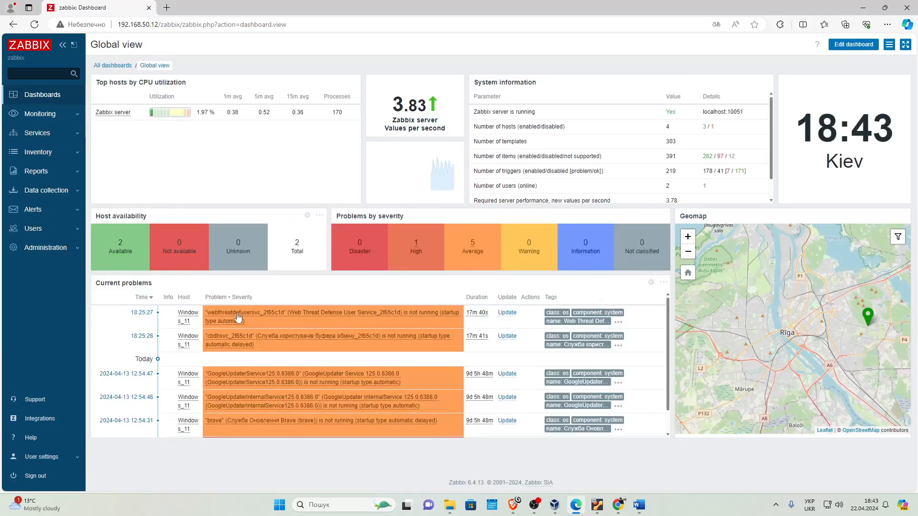